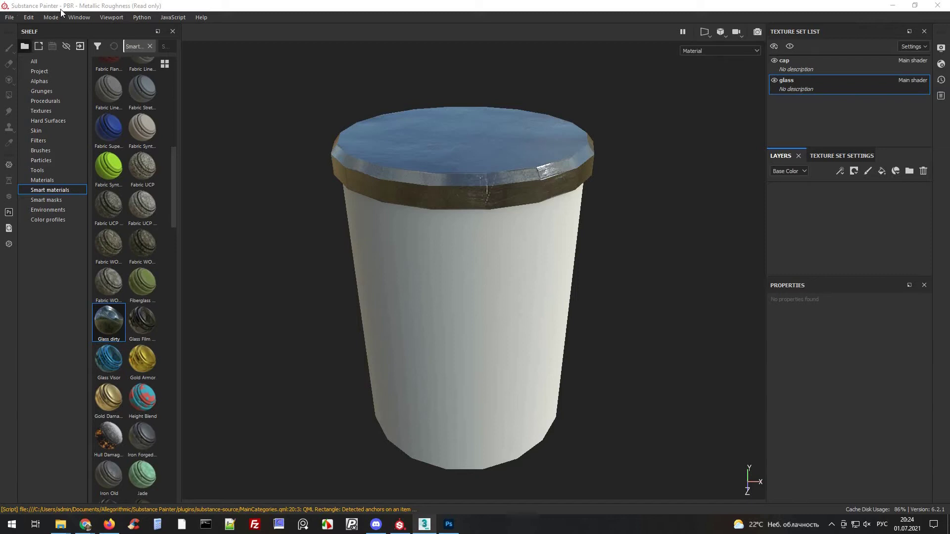
# Begin a new project with the Metallic Roughness template, then cancel the new project setup
pyautogui.click(8, 18)
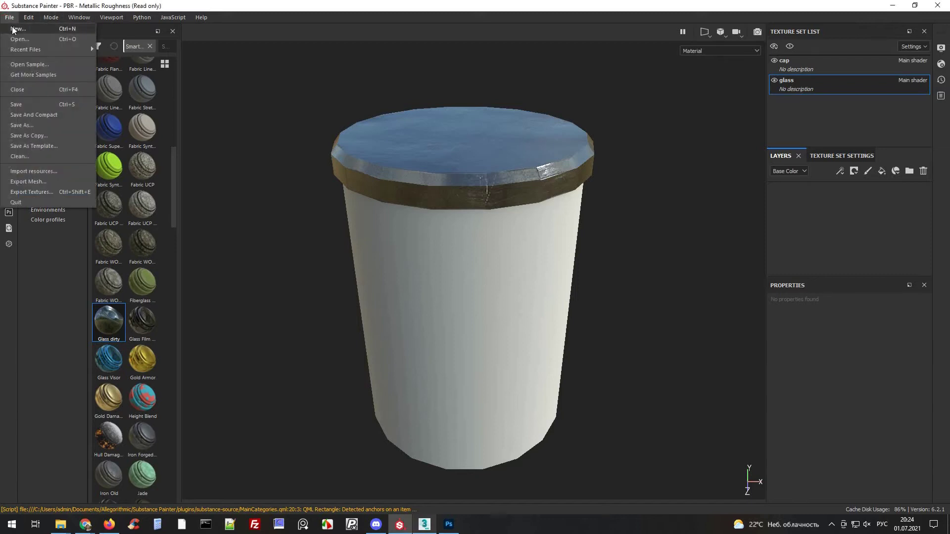
pyautogui.click(13, 30)
pyautogui.click(440, 107)
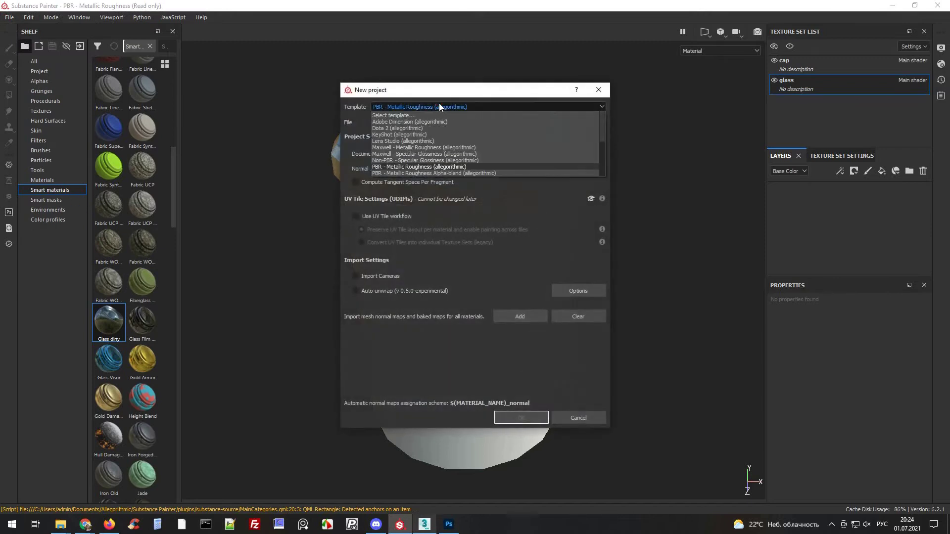
pyautogui.click(409, 166)
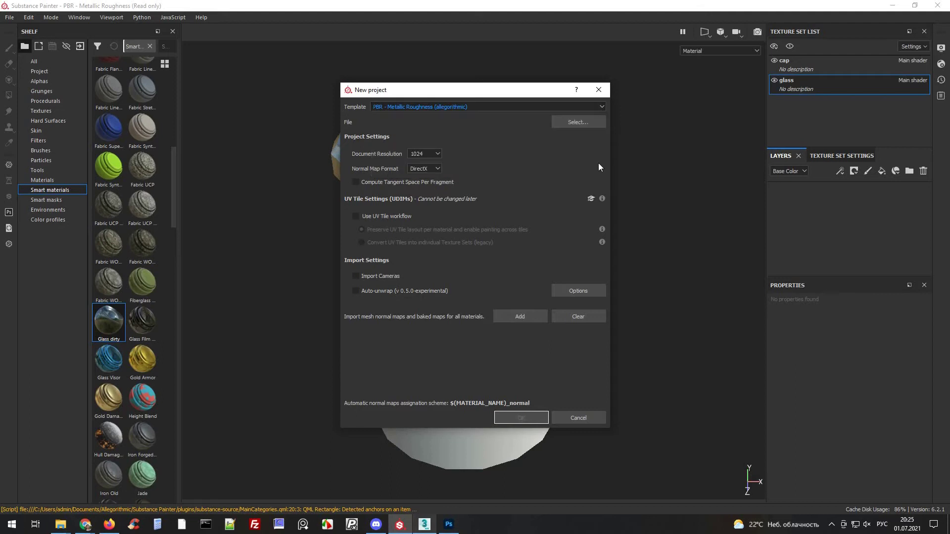
pyautogui.click(598, 89)
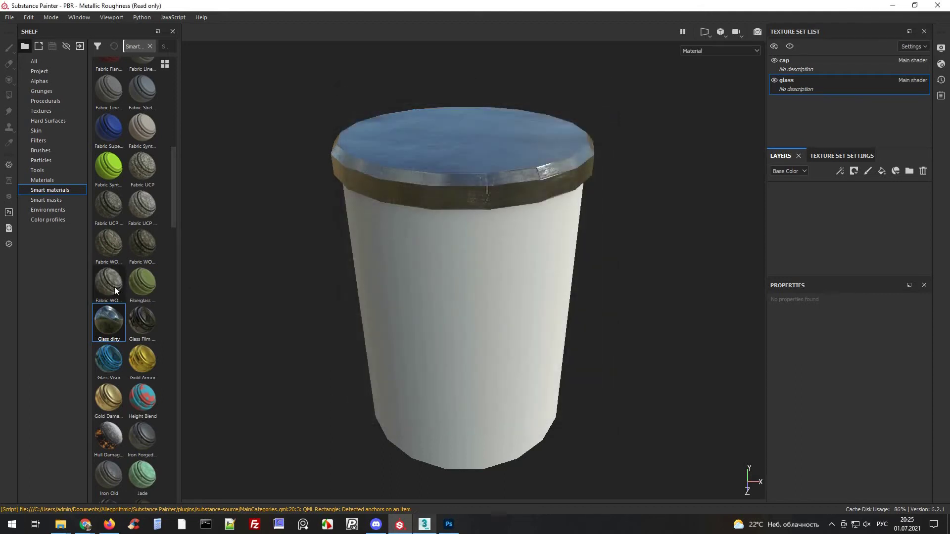
# Drop the Glass dirty smart material onto the jar's glass body and orbit to a side view
pyautogui.moveTo(112, 327); pyautogui.dragTo(436, 278)
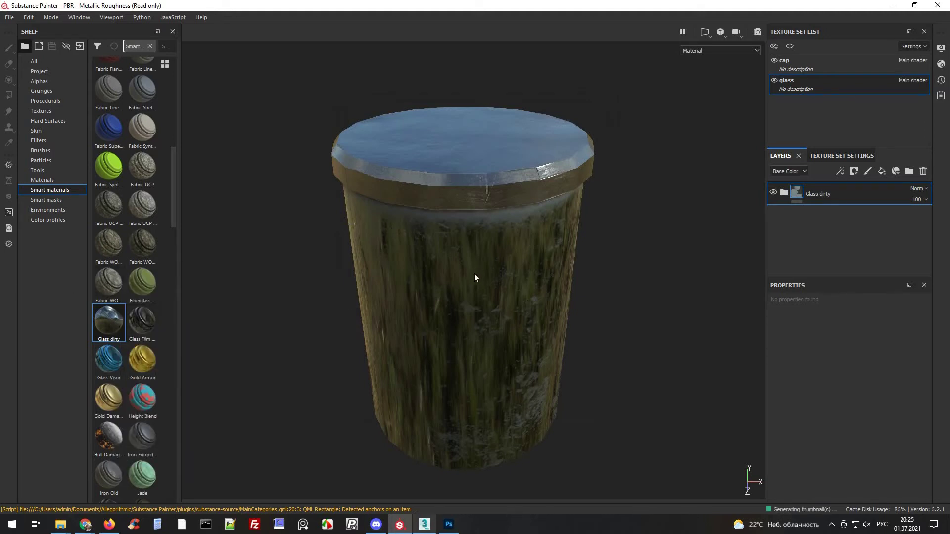
pyautogui.moveTo(469, 306)
pyautogui.keyDown('alt'); pyautogui.mouseDown()
pyautogui.moveTo(446, 277)
pyautogui.moveTo(477, 304)
pyautogui.mouseUp(); pyautogui.keyUp('alt')
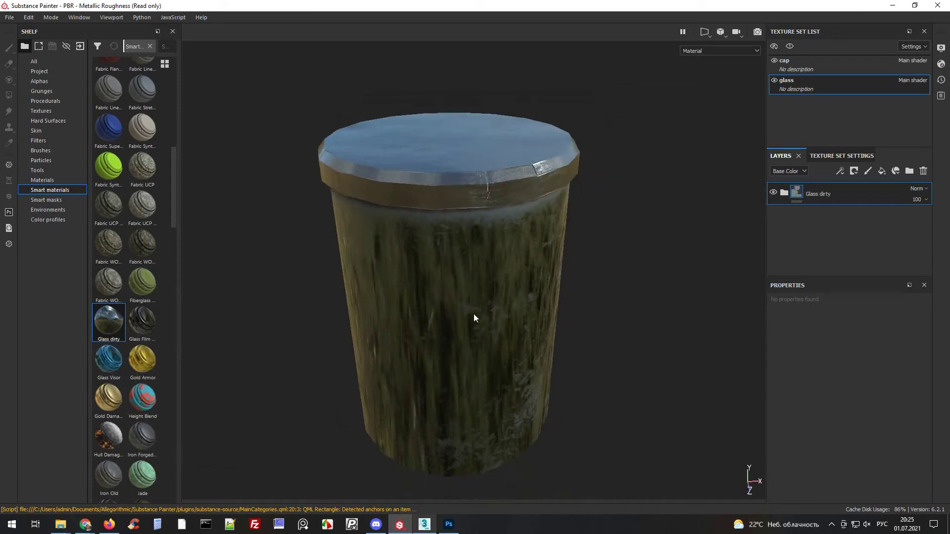
# Add an Opacity channel to the glass texture set and set the Base fill opacity to 0.3596
pyautogui.click(783, 192)
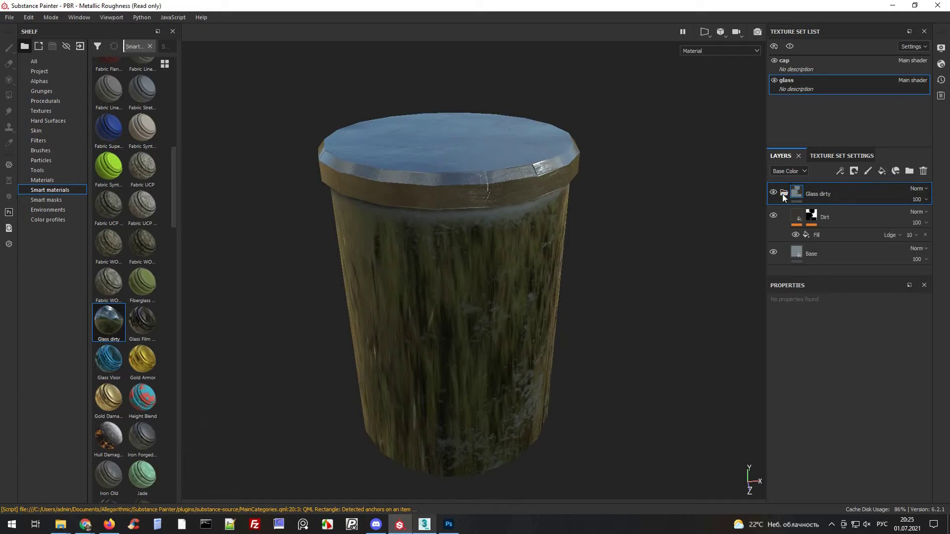
pyautogui.click(858, 255)
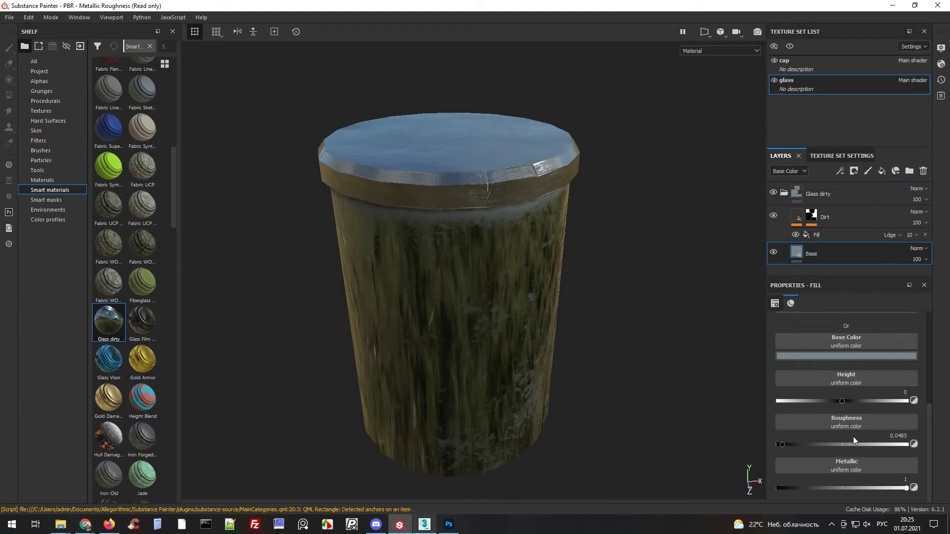
pyautogui.scroll(2, 875, 446)
pyautogui.scroll(1, 885, 444)
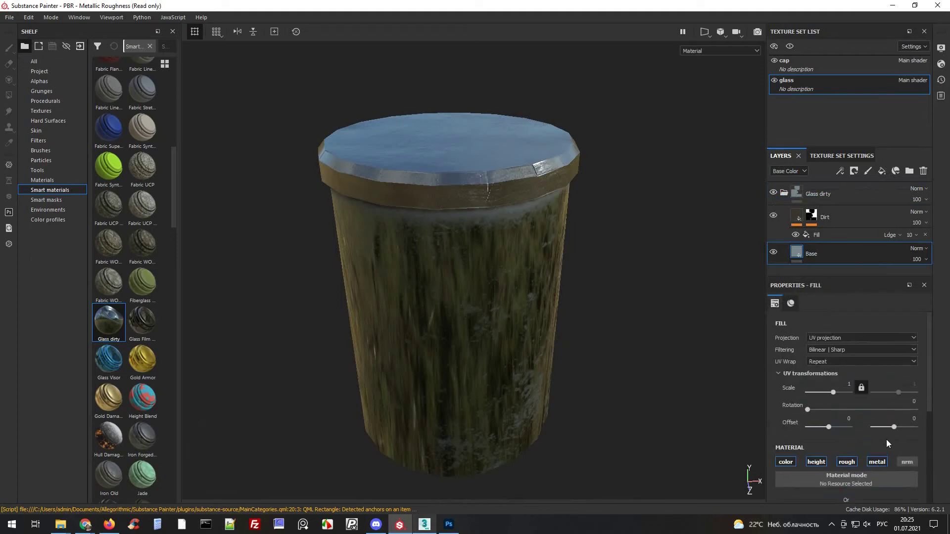
pyautogui.click(820, 158)
pyautogui.scroll(-1, 836, 227)
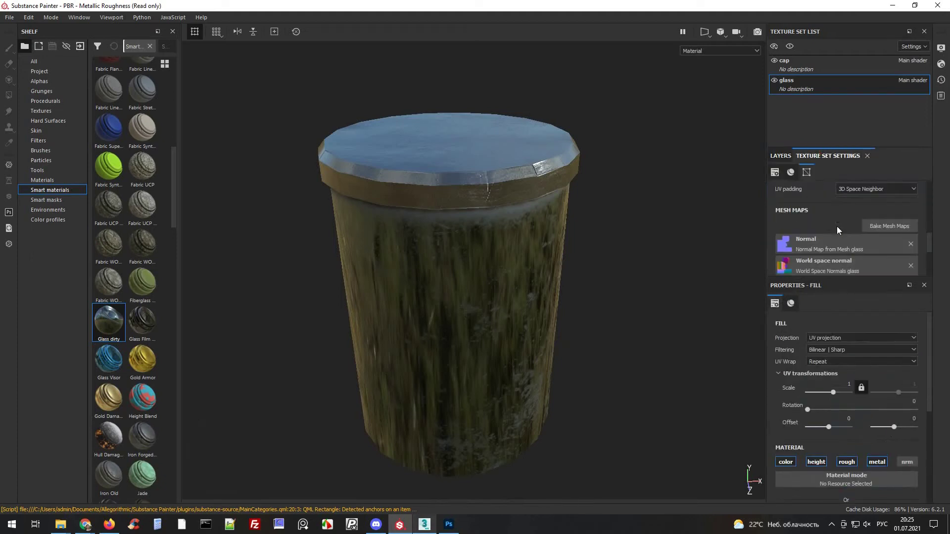
pyautogui.scroll(-1, 836, 227)
pyautogui.scroll(-1, 836, 226)
pyautogui.scroll(4, 838, 226)
pyautogui.scroll(2, 838, 233)
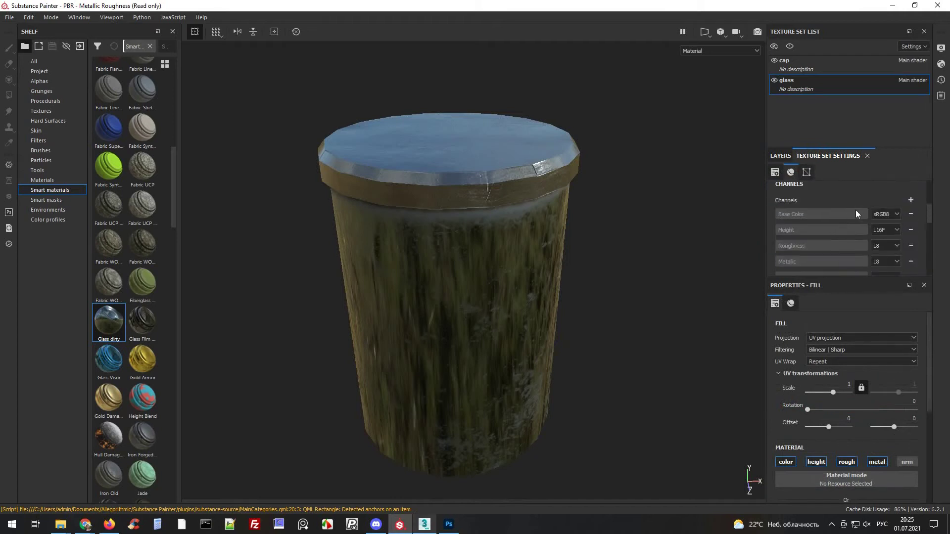
pyautogui.click(910, 199)
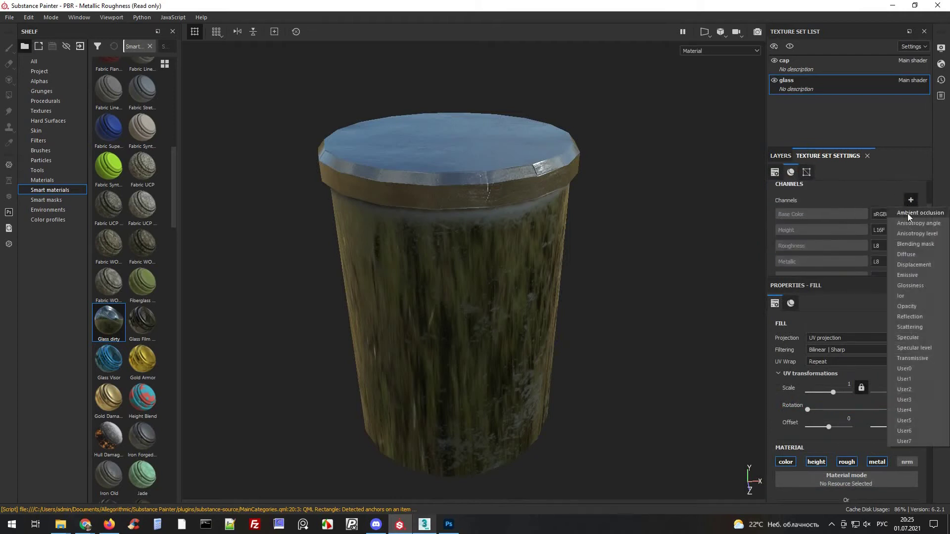
pyautogui.click(908, 307)
pyautogui.scroll(-3, 886, 434)
pyautogui.scroll(-3, 885, 434)
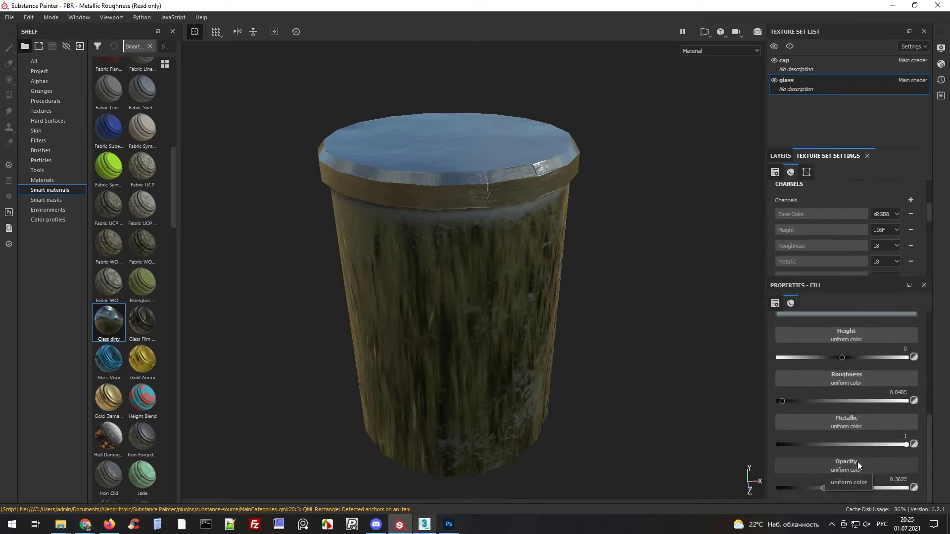
pyautogui.click(823, 490)
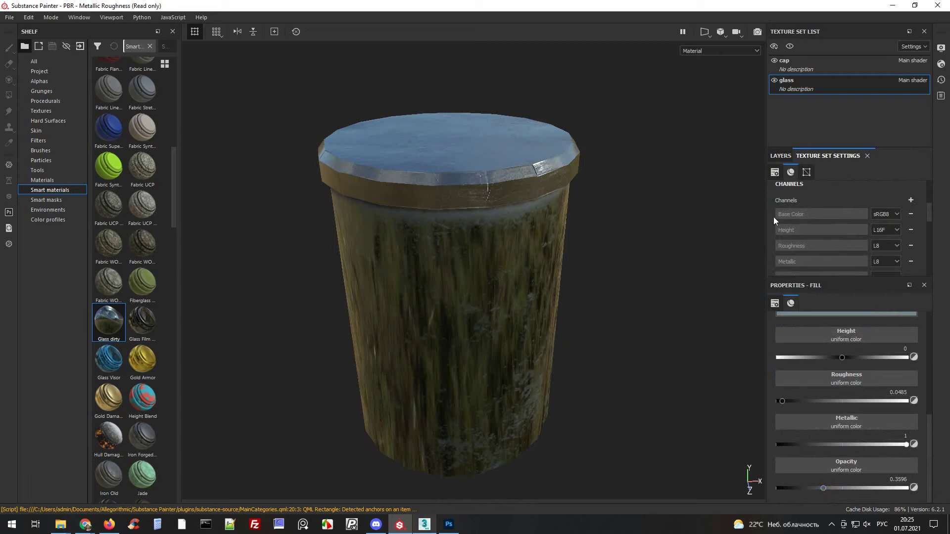
# Switch the Shader Settings shader to pbr-metal-rough-with-alpha-blending, then close the Shader Settings panel
pyautogui.click(940, 65)
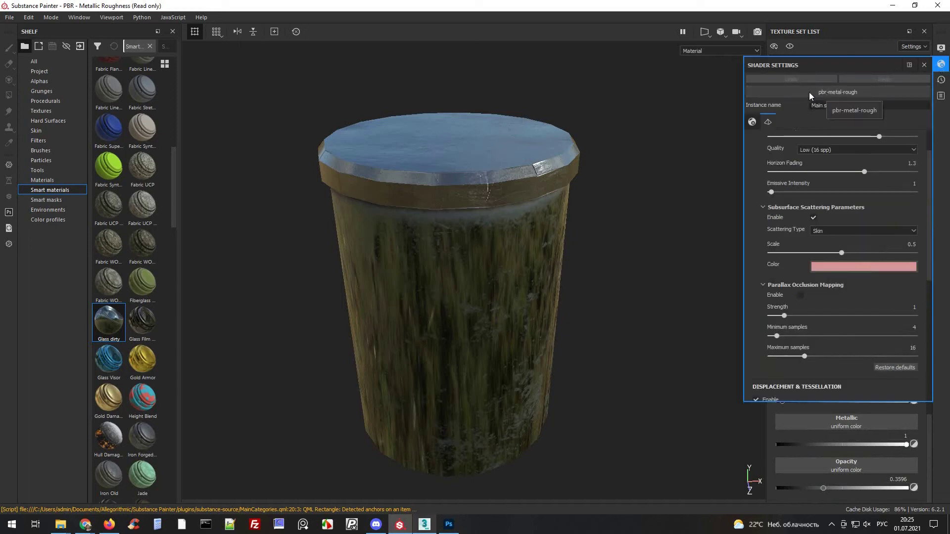
pyautogui.click(835, 92)
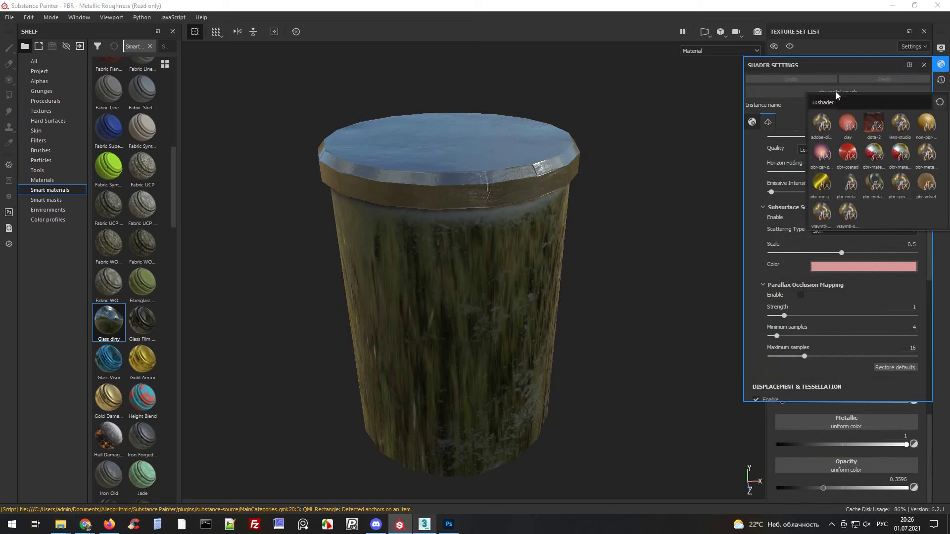
pyautogui.moveTo(849, 184)
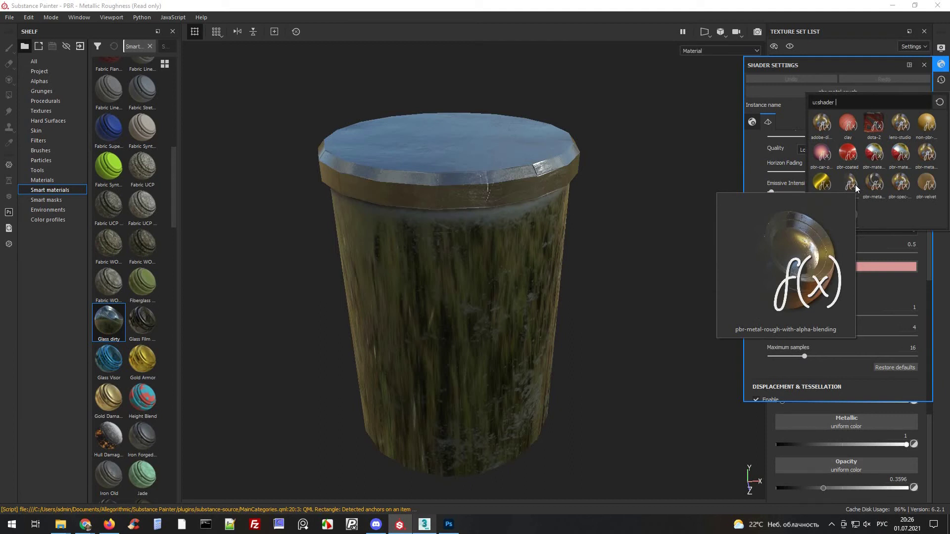
pyautogui.click(855, 185)
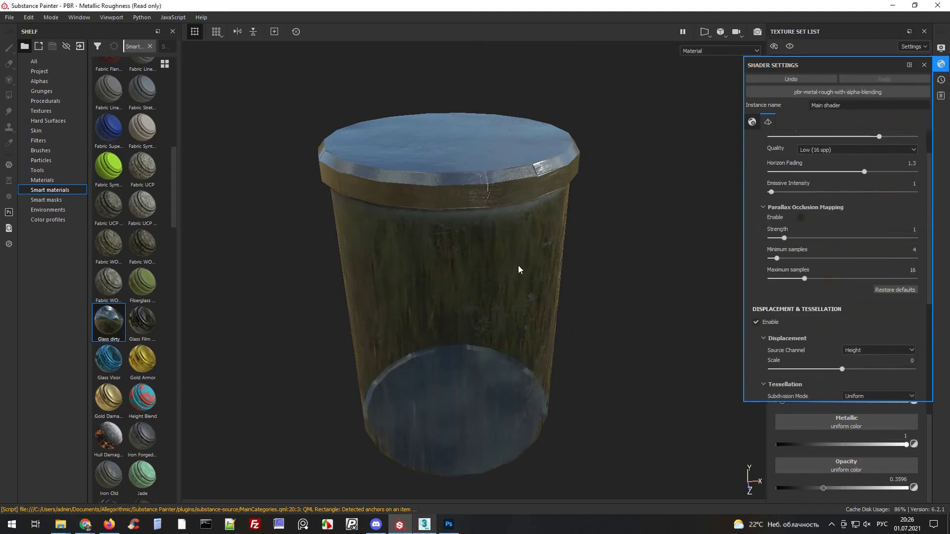
pyautogui.click(442, 350)
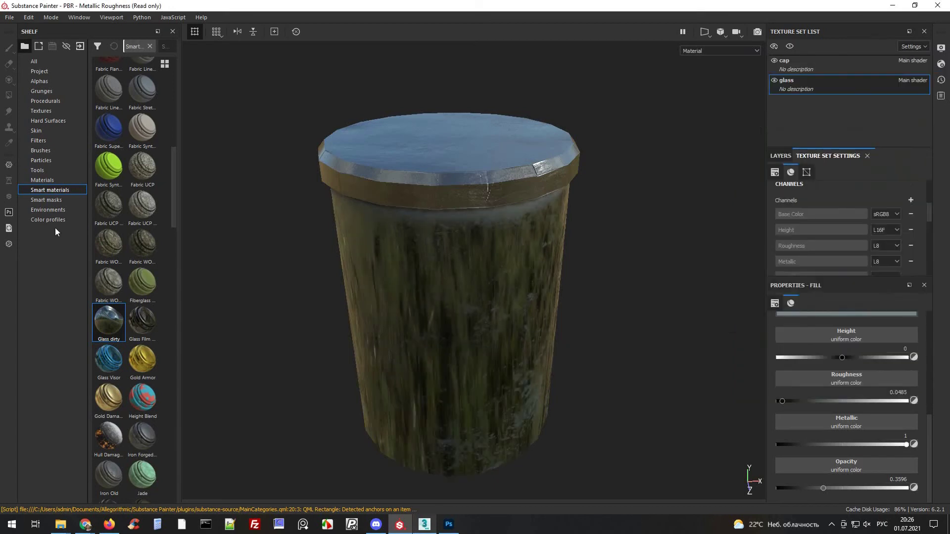
# In the Resources Updater, swap the pbr-metal-rough shader for pbr-metal-rough-with-alpha-blending
pyautogui.click(10, 229)
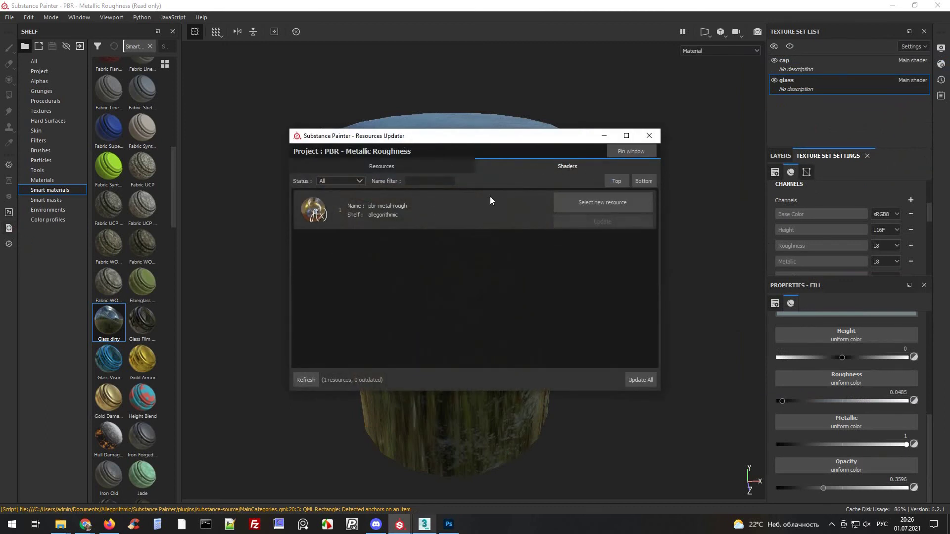
pyautogui.click(601, 201)
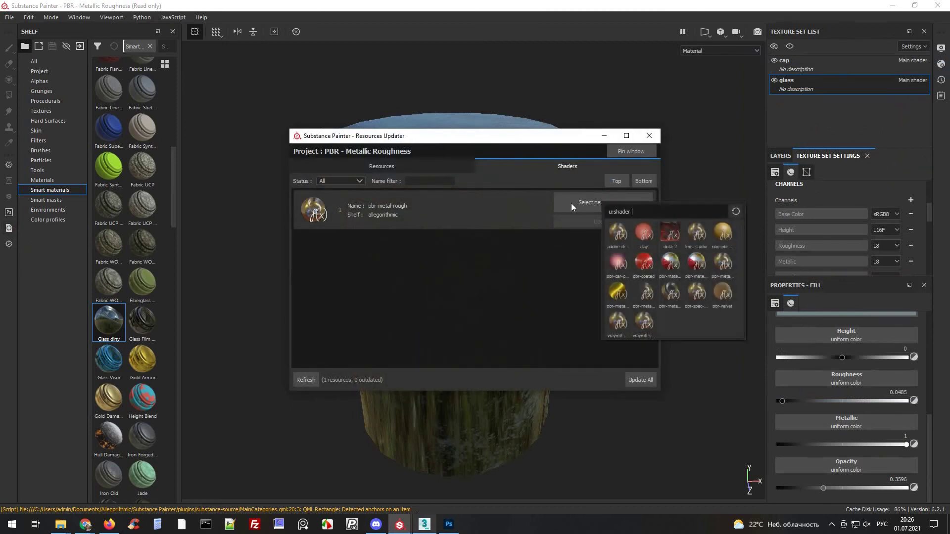
pyautogui.click(646, 294)
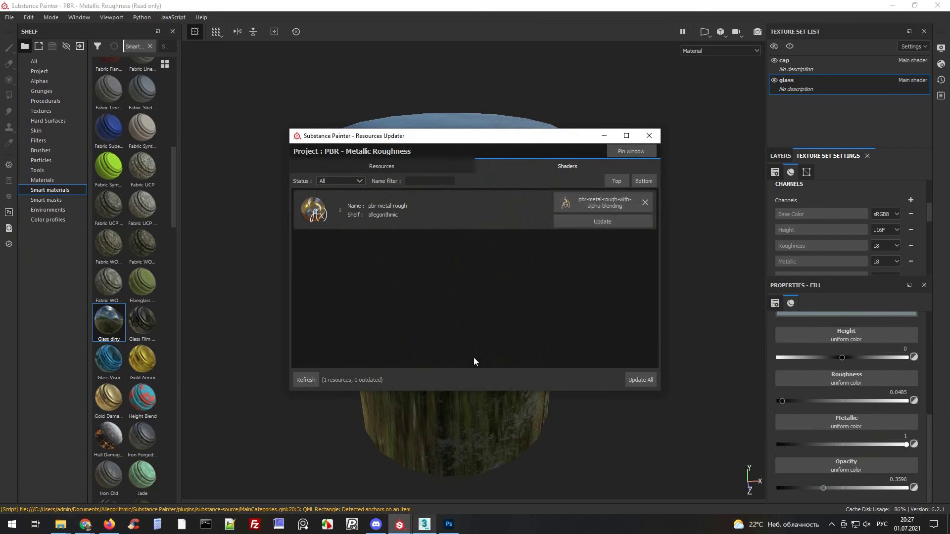
pyautogui.click(649, 136)
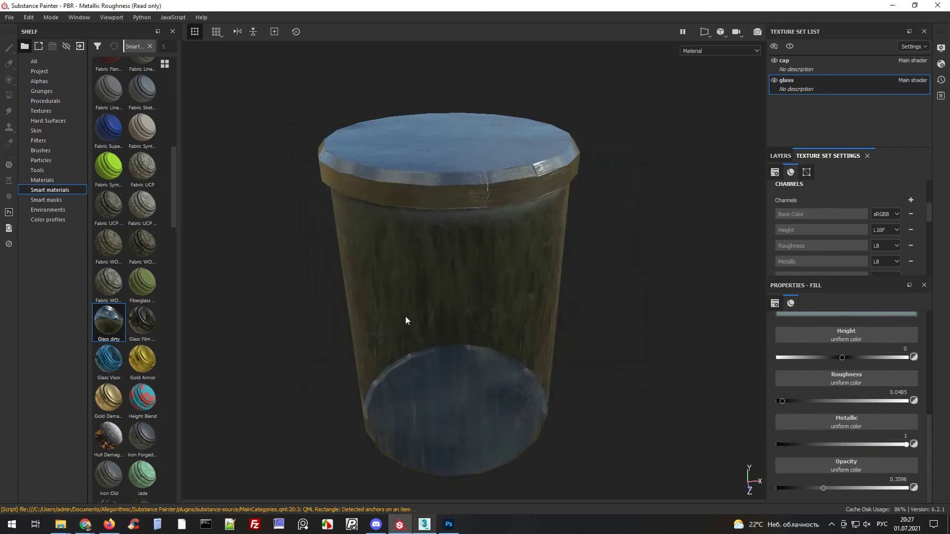
pyautogui.keyDown('alt'); pyautogui.moveTo(458, 327); pyautogui.dragTo(396, 329); pyautogui.keyUp('alt')
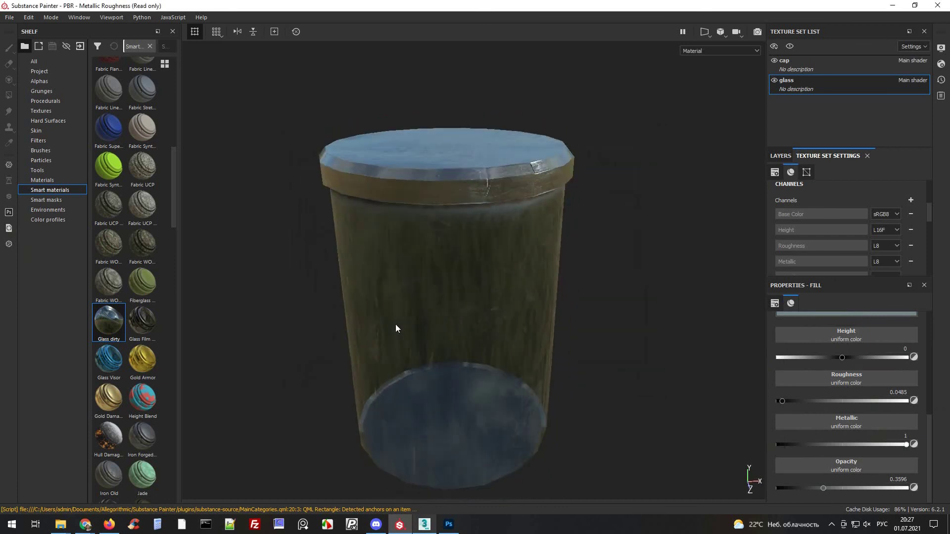
pyautogui.keyDown('shift'); pyautogui.moveTo(394, 327); pyautogui.dragTo(434, 336, button='right'); pyautogui.keyUp('shift')
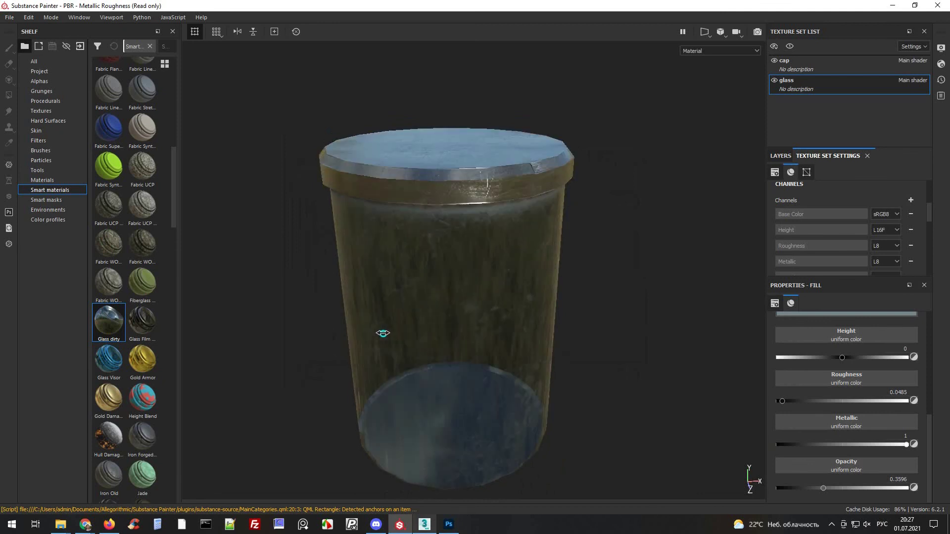
pyautogui.keyDown('alt'); pyautogui.moveTo(434, 337); pyautogui.dragTo(403, 333); pyautogui.keyUp('alt')
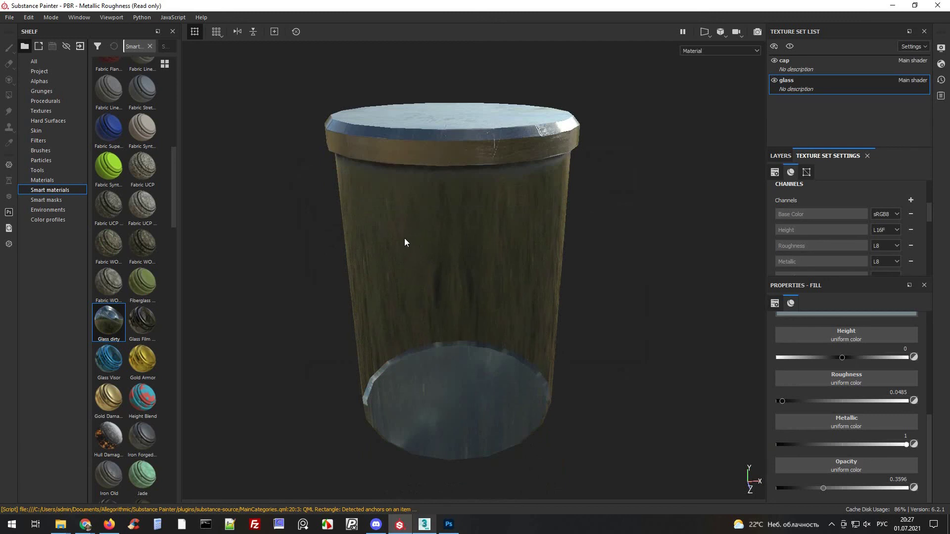
pyautogui.keyDown('alt'); pyautogui.moveTo(404, 238); pyautogui.dragTo(415, 250); pyautogui.keyUp('alt')
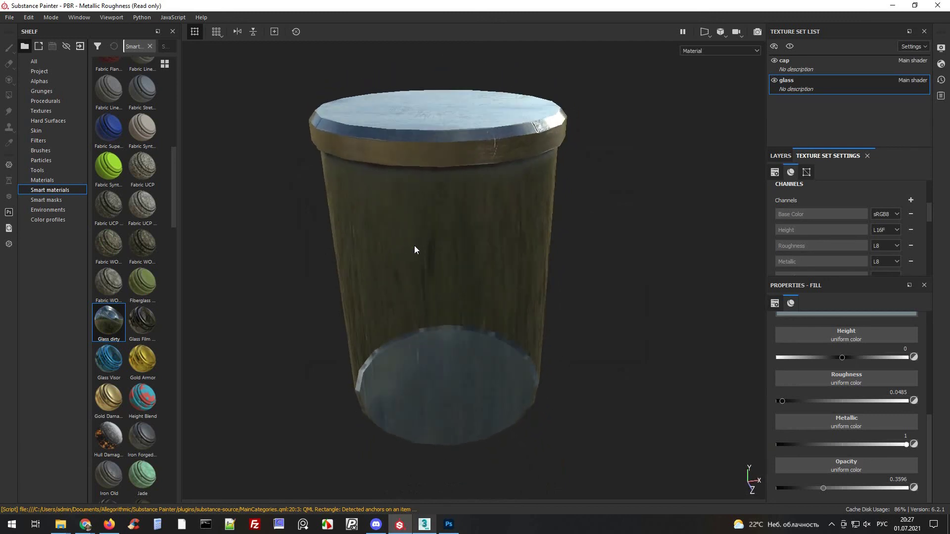